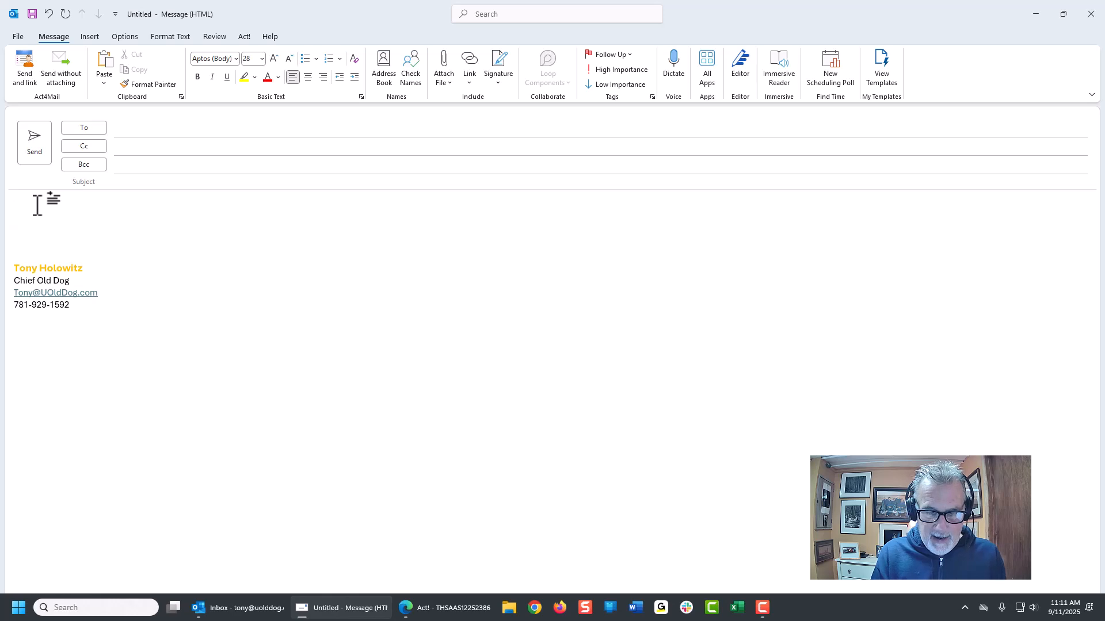
- Enter "New Email" in the blank message's body and discard the draft without saving it
{"action": "type", "text": "New Email"}
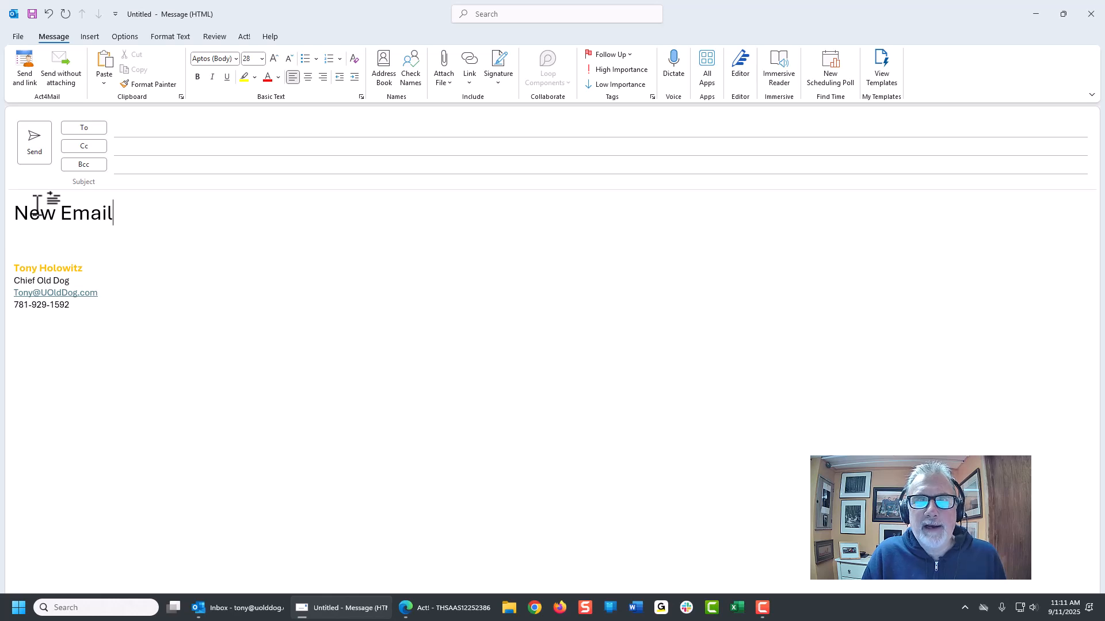
{"action": "left_click", "coordinate": [1091, 14]}
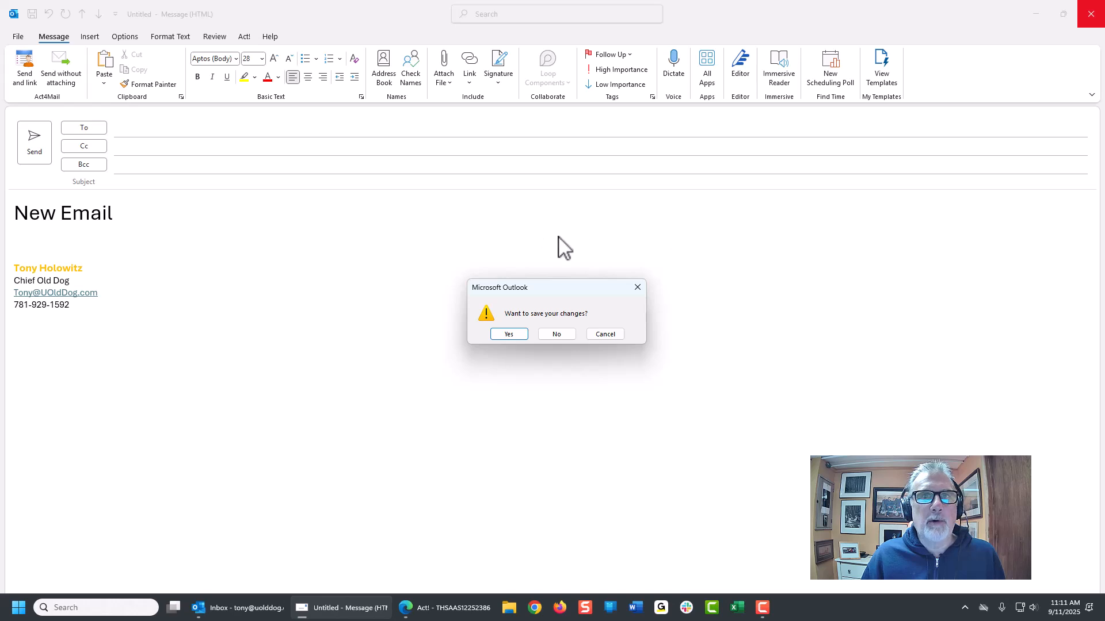
{"action": "left_click", "coordinate": [550, 335]}
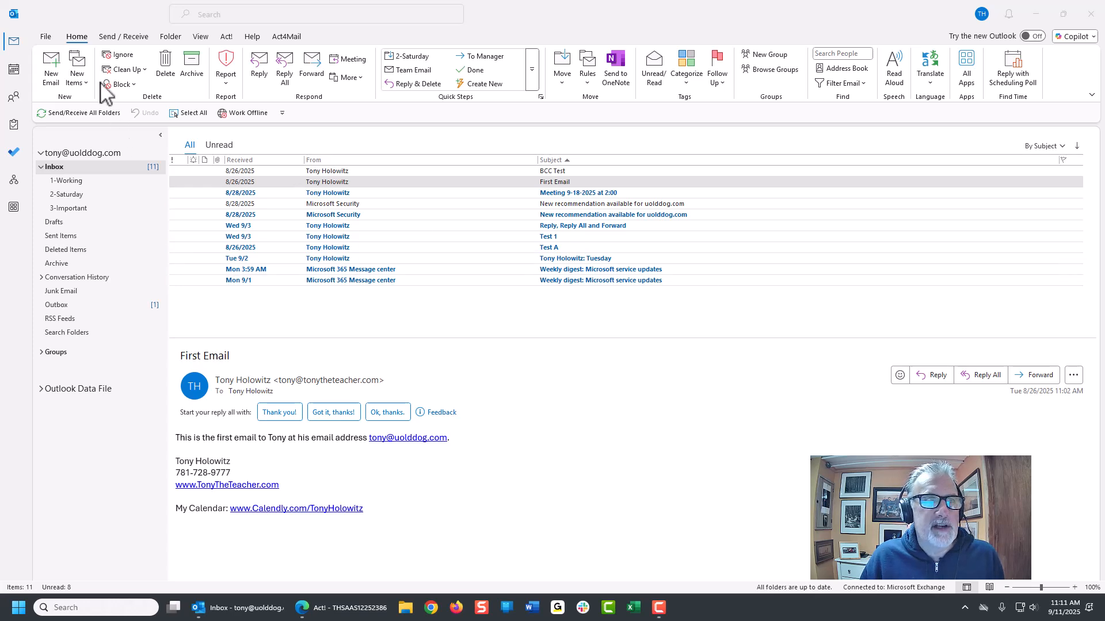
- Open the Stationery and Fonts settings from Outlook's mail options
{"action": "left_click", "coordinate": [46, 37]}
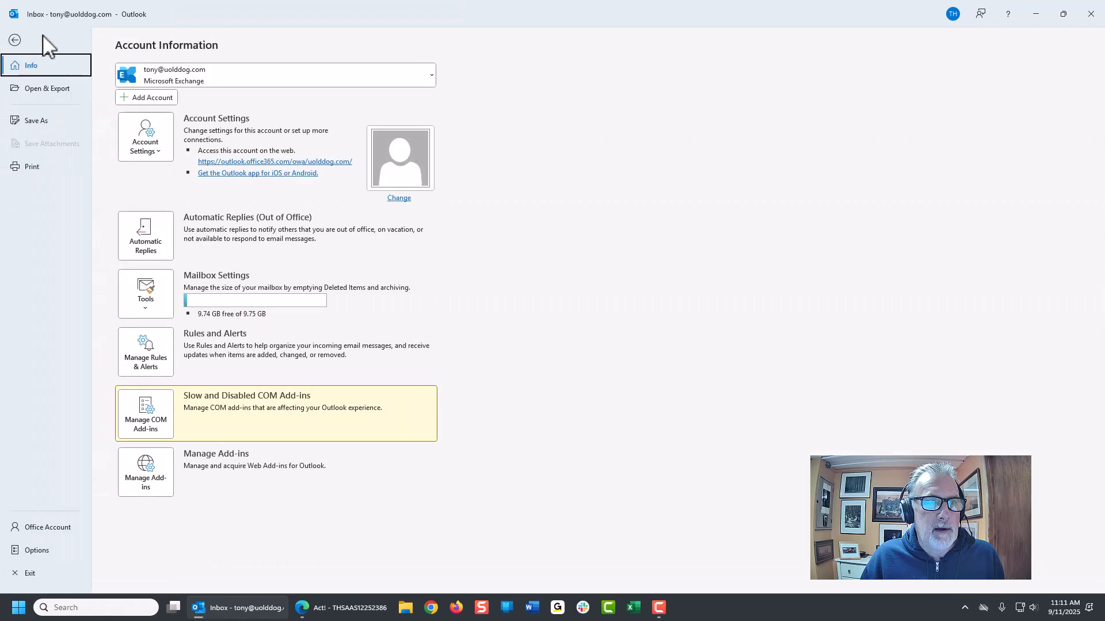
{"action": "left_click", "coordinate": [37, 552]}
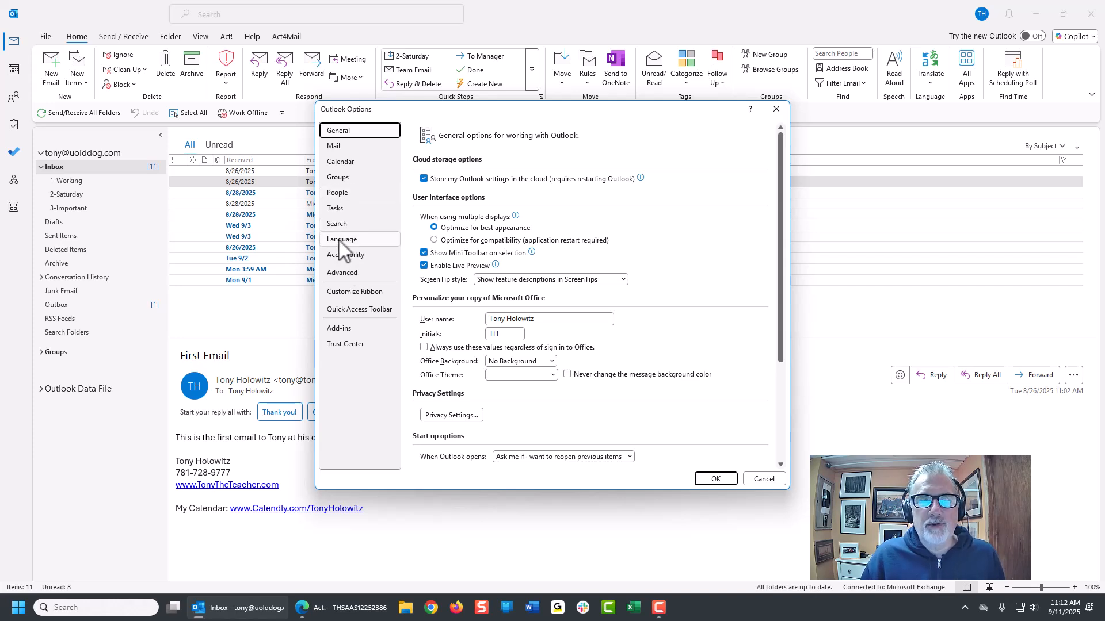
{"action": "left_click", "coordinate": [333, 147]}
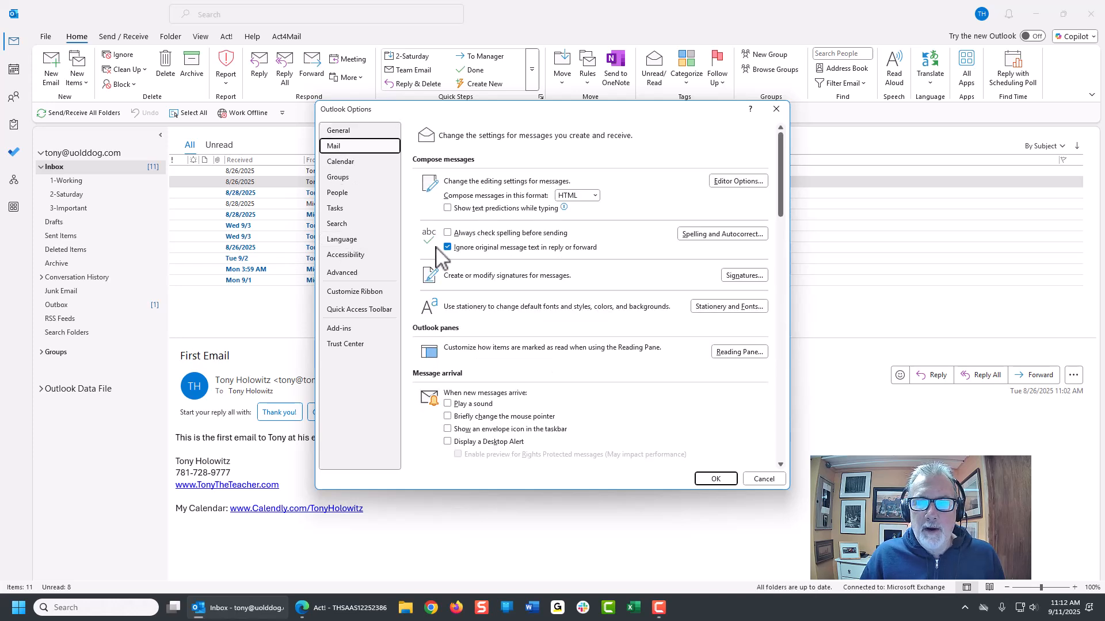
{"action": "left_click", "coordinate": [728, 308]}
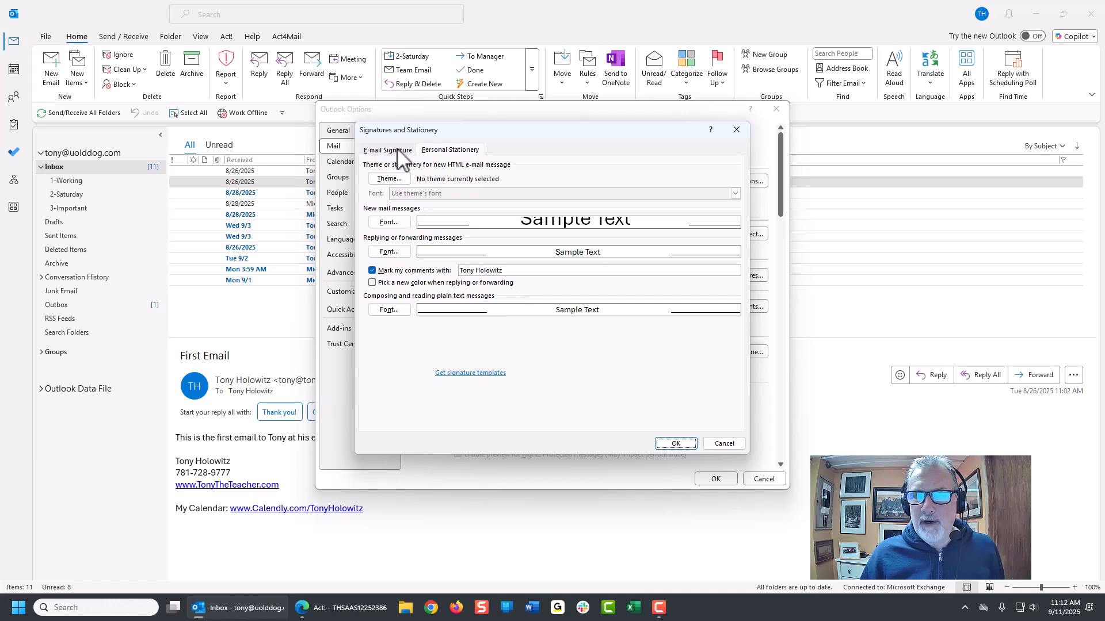
- Preview the Deep Blue theme for new HTML messages, reselect (No Theme) and close the theme chooser
{"action": "left_click", "coordinate": [382, 179]}
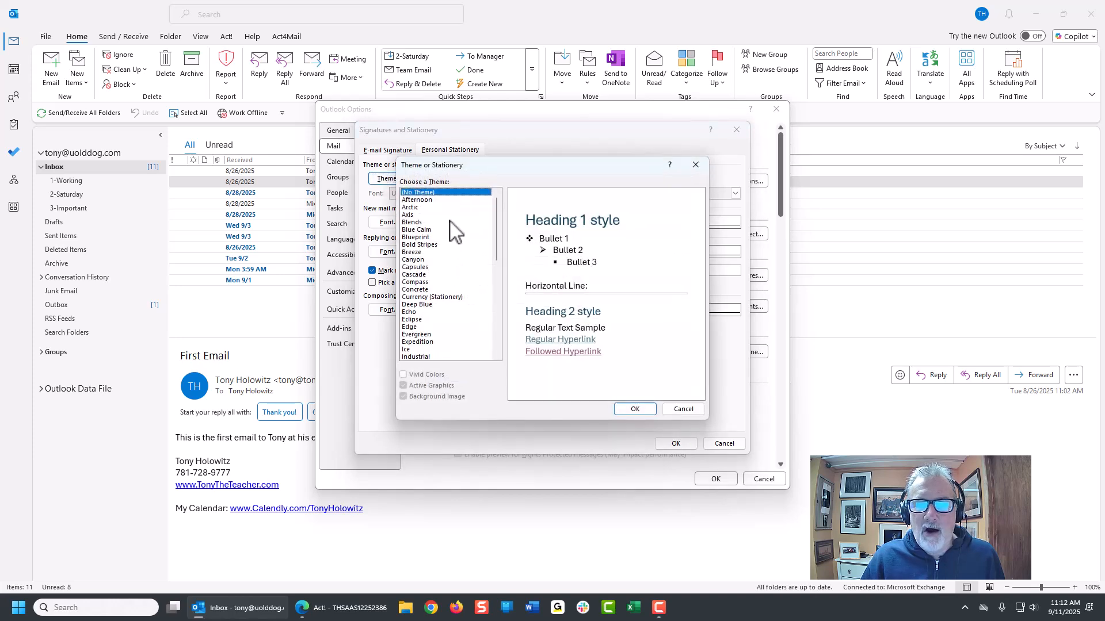
{"action": "left_click_drag", "start_coordinate": [420, 229], "coordinate": [419, 303]}
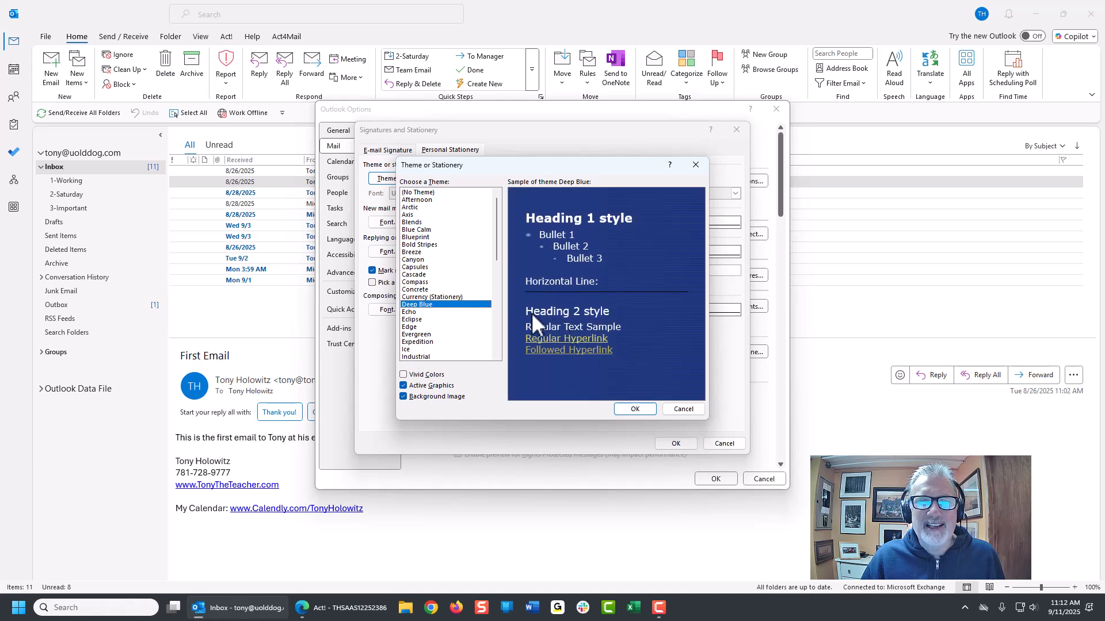
{"action": "left_click", "coordinate": [425, 193]}
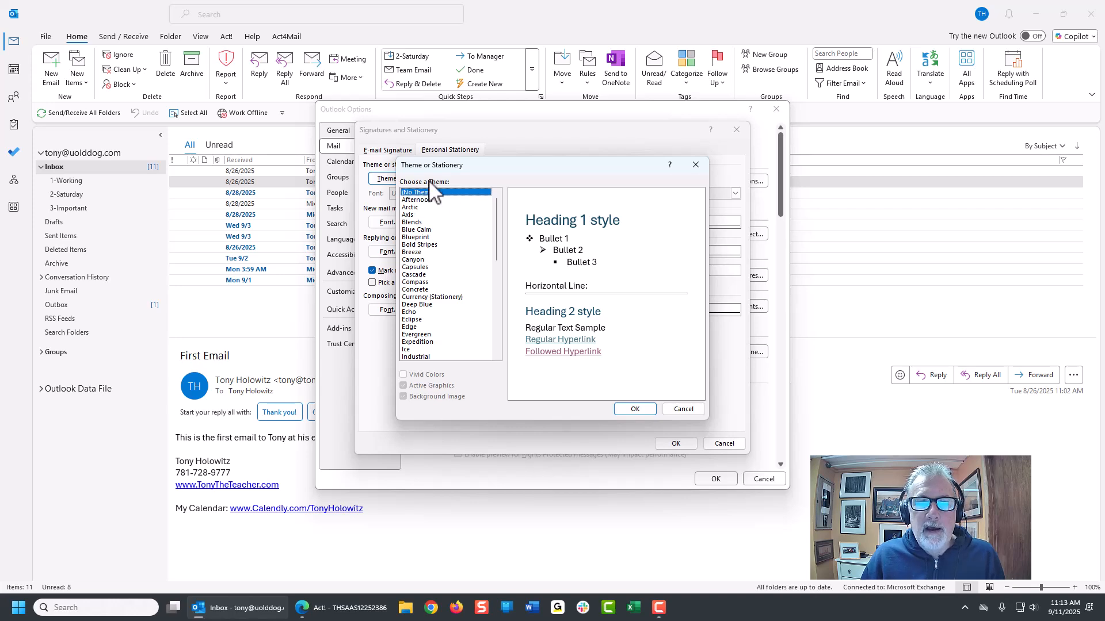
{"action": "left_click", "coordinate": [700, 165]}
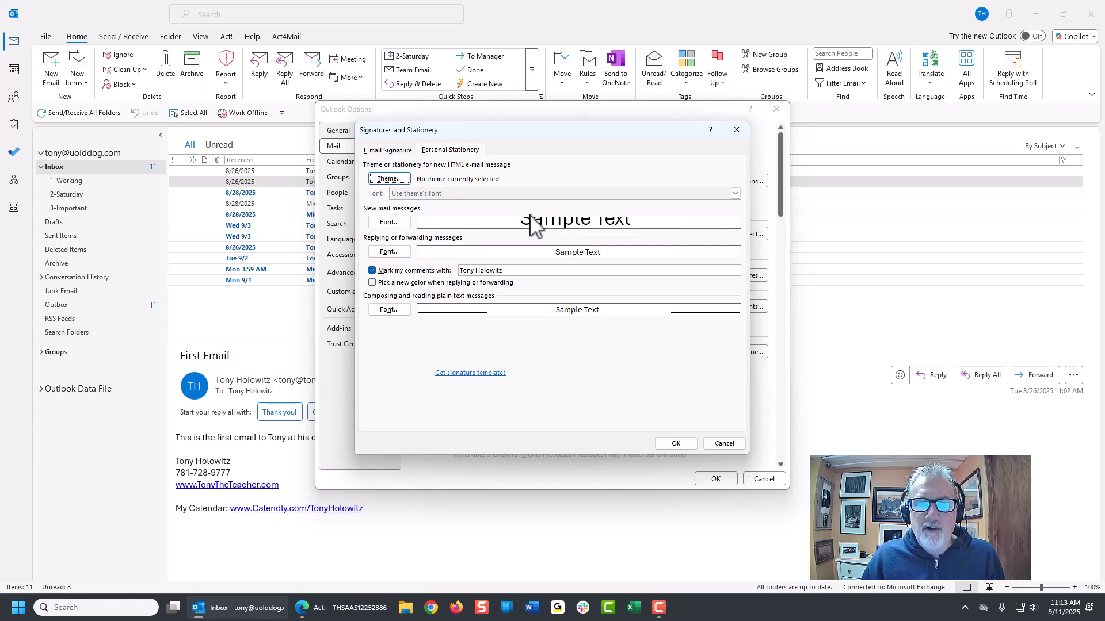
- Set the default font for new mail messages to Verdana, size 11
{"action": "left_click", "coordinate": [388, 223]}
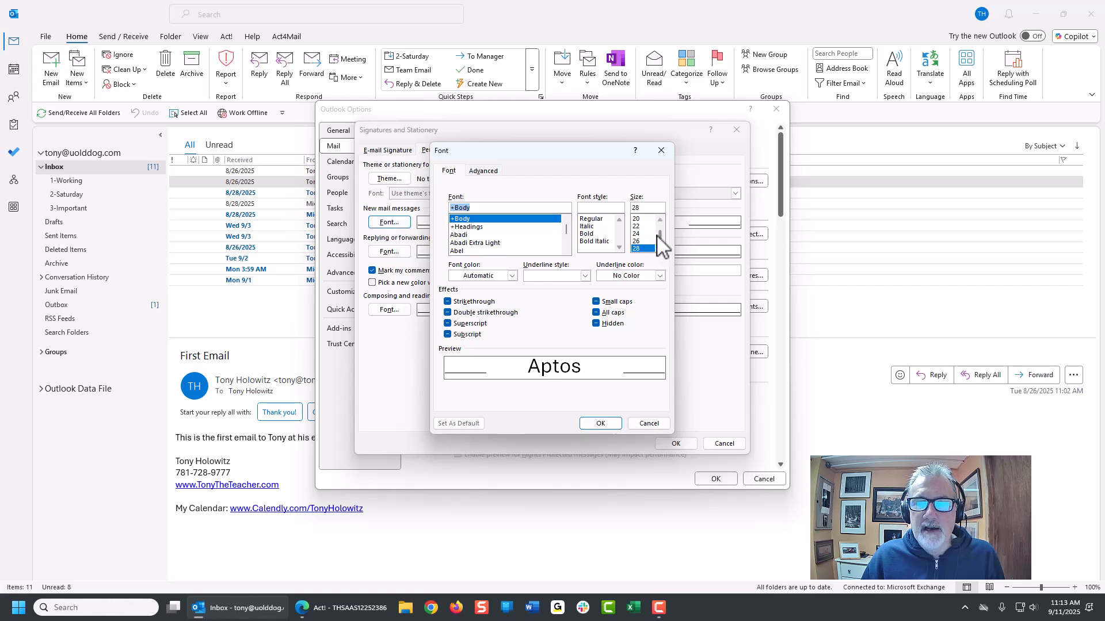
{"action": "left_click_drag", "start_coordinate": [661, 235], "coordinate": [664, 218]}
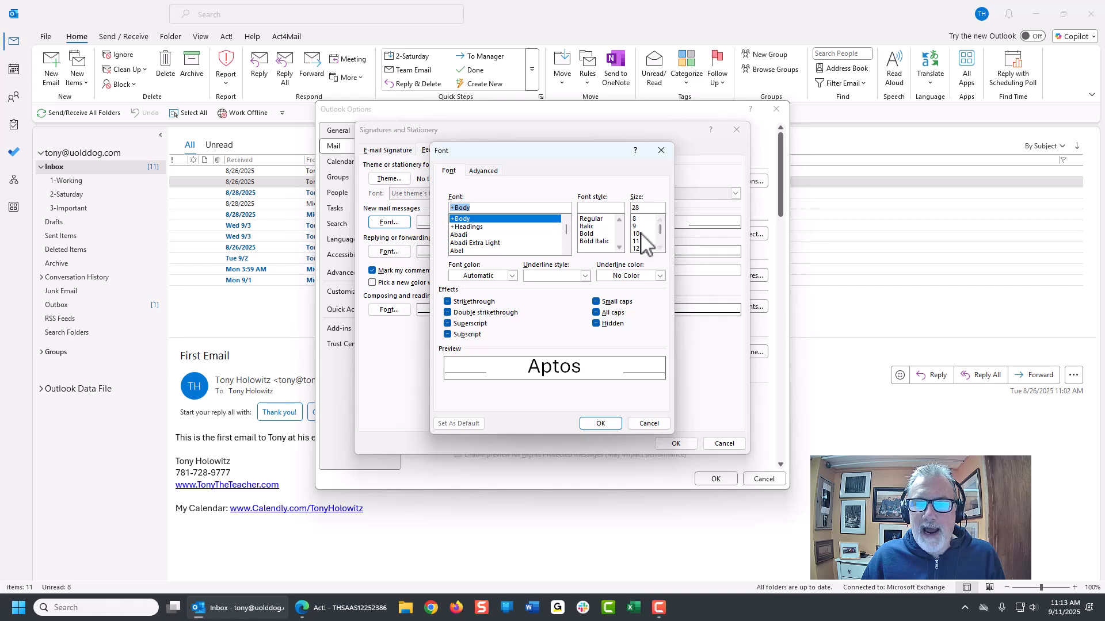
{"action": "left_click", "coordinate": [640, 233]}
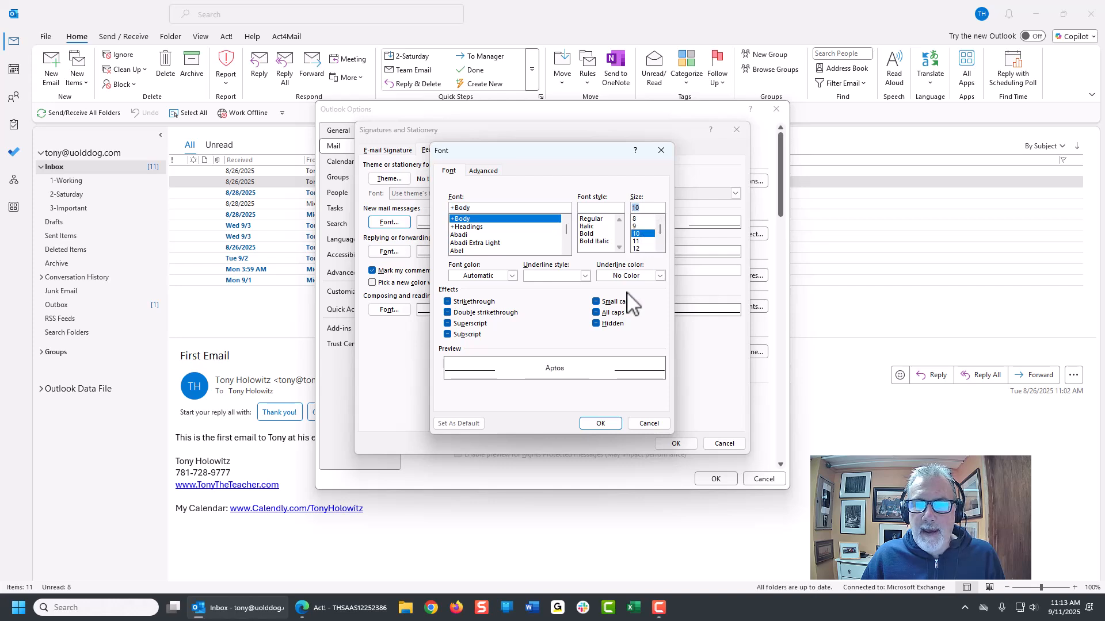
{"action": "left_click", "coordinate": [639, 248]}
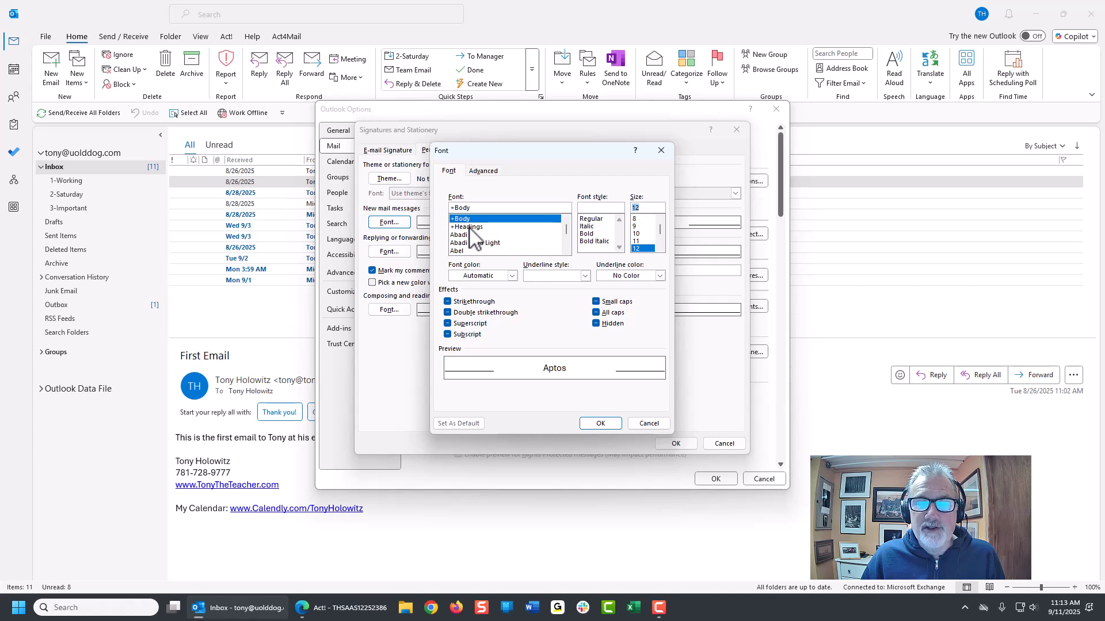
{"action": "left_click_drag", "start_coordinate": [566, 230], "coordinate": [568, 241]}
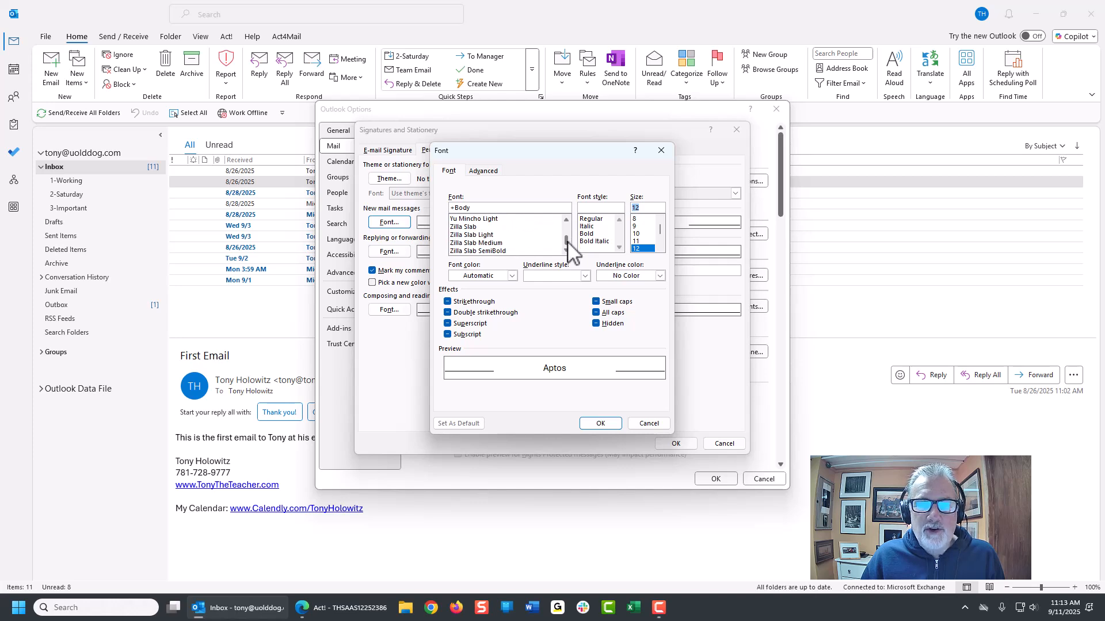
{"action": "left_click", "coordinate": [538, 236]}
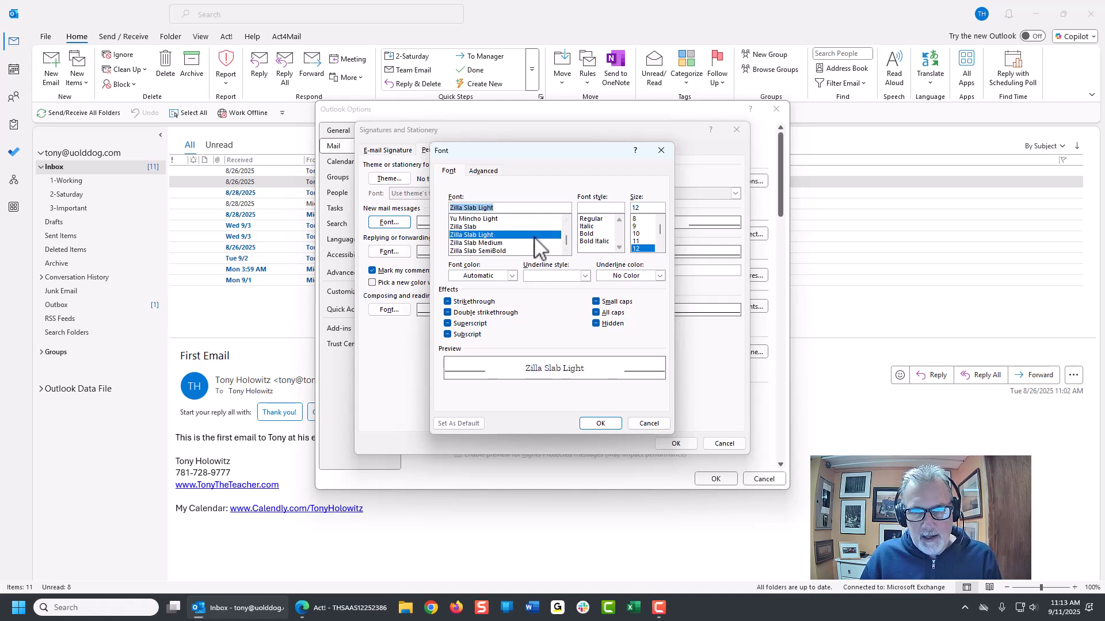
{"action": "type", "text": "t"}
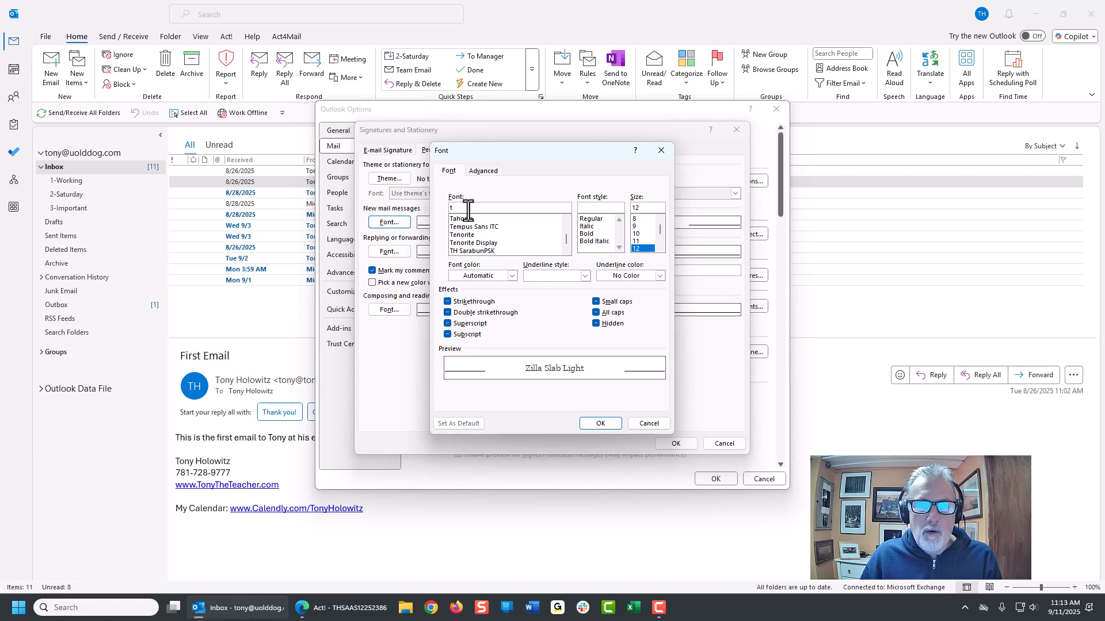
{"action": "key", "text": "BackSpace"}
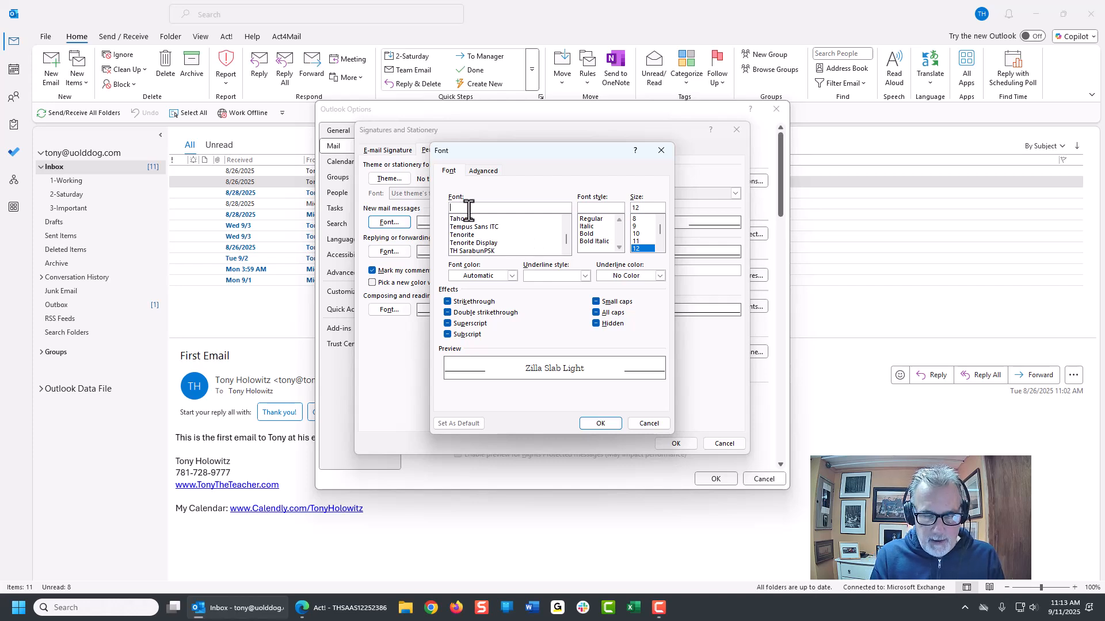
{"action": "type", "text": "ver"}
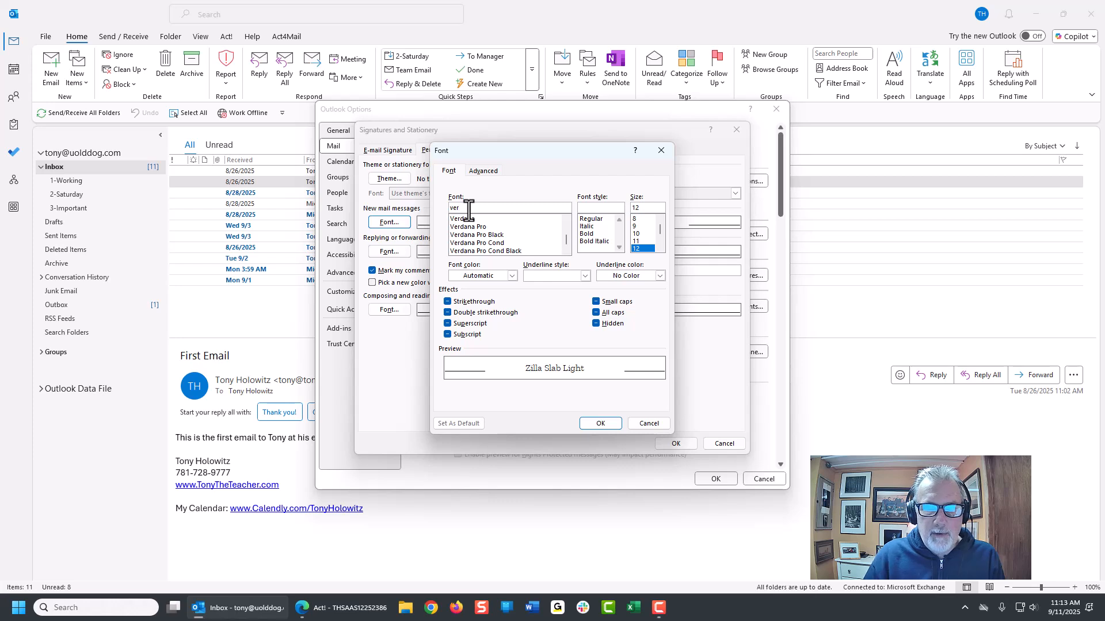
{"action": "left_click", "coordinate": [470, 221]}
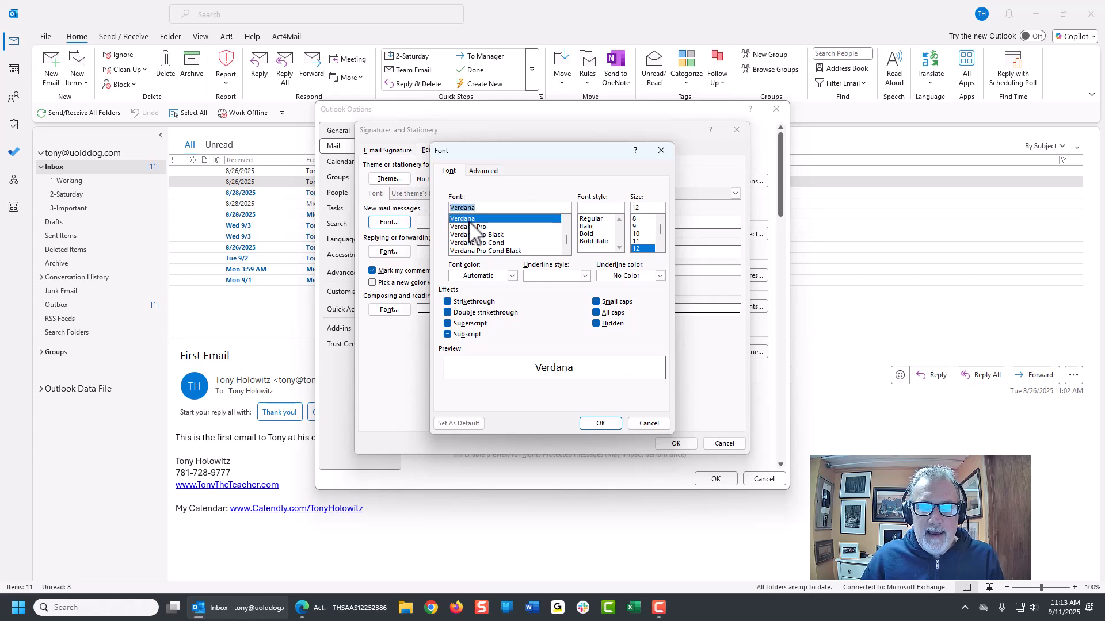
{"action": "left_click", "coordinate": [636, 240]}
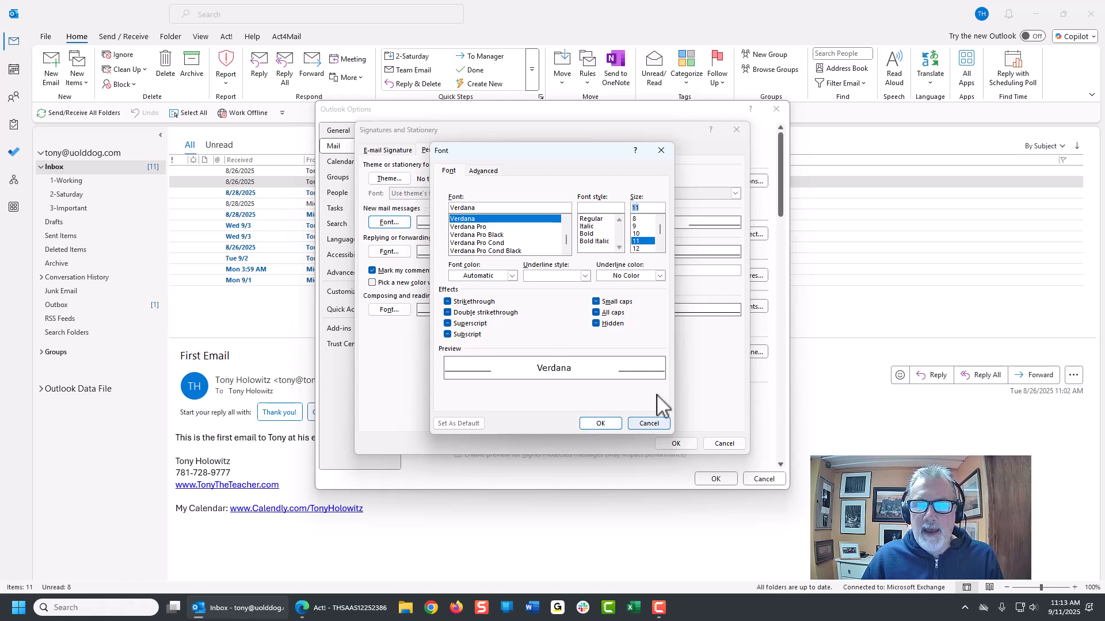
{"action": "left_click", "coordinate": [599, 423]}
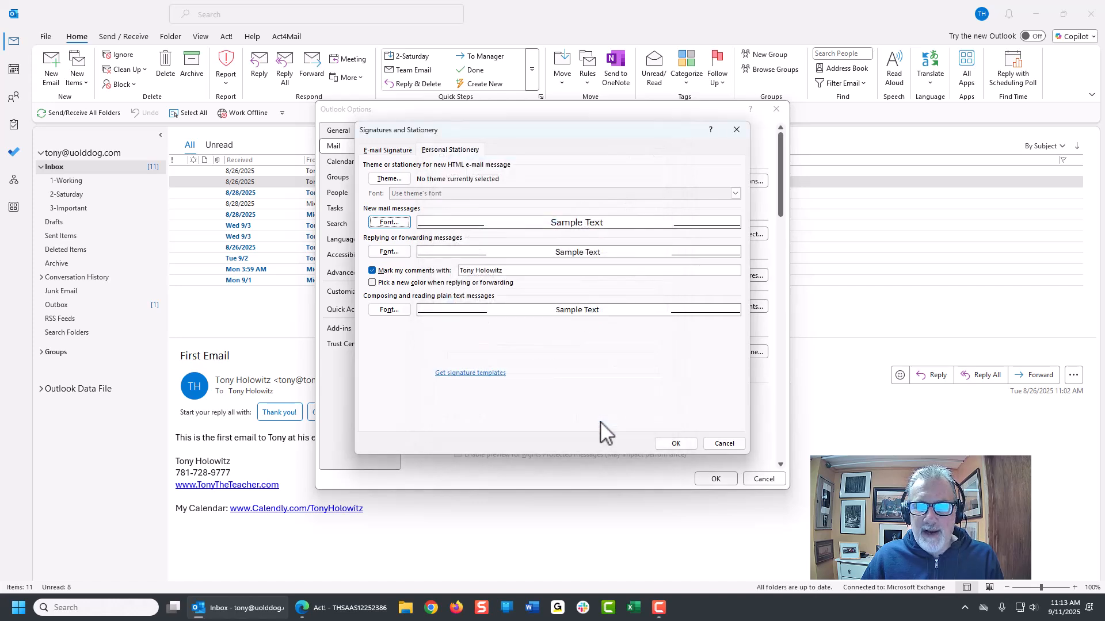
- Check the font color choices for new mail messages without picking one, and save the stationery and mail options
{"action": "left_click", "coordinate": [386, 223]}
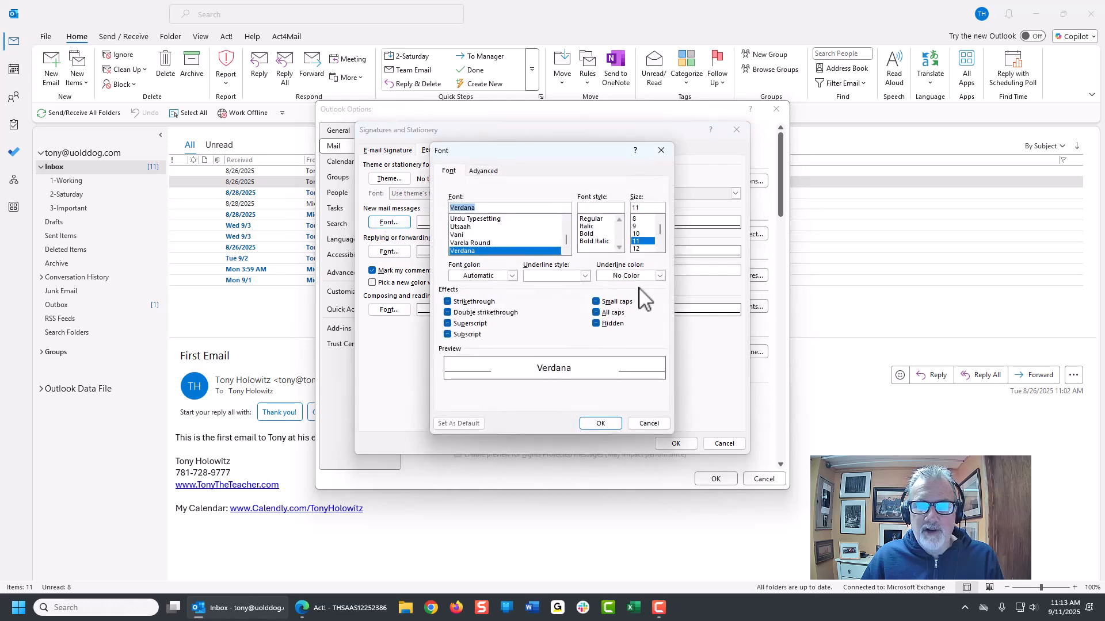
{"action": "left_click", "coordinate": [512, 275]}
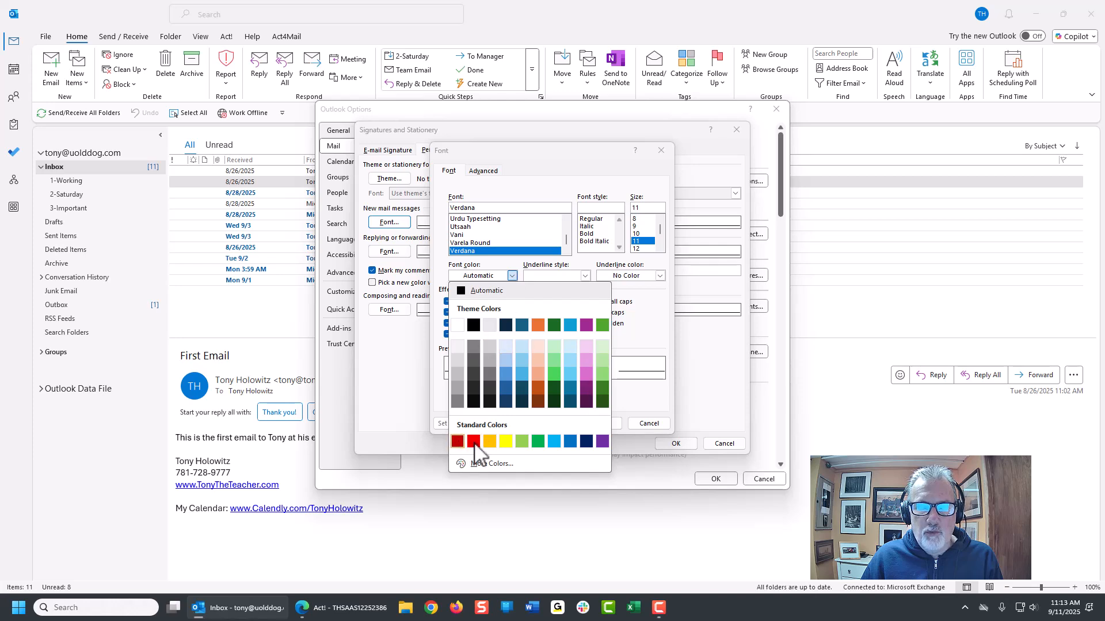
{"action": "left_click", "coordinate": [663, 326]}
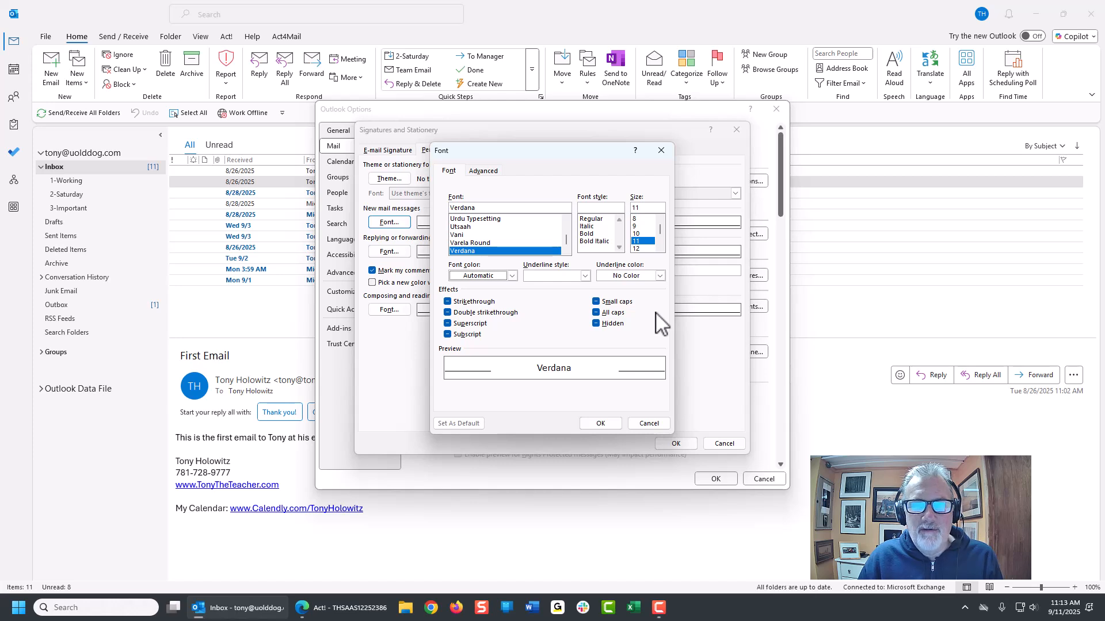
{"action": "left_click", "coordinate": [602, 423]}
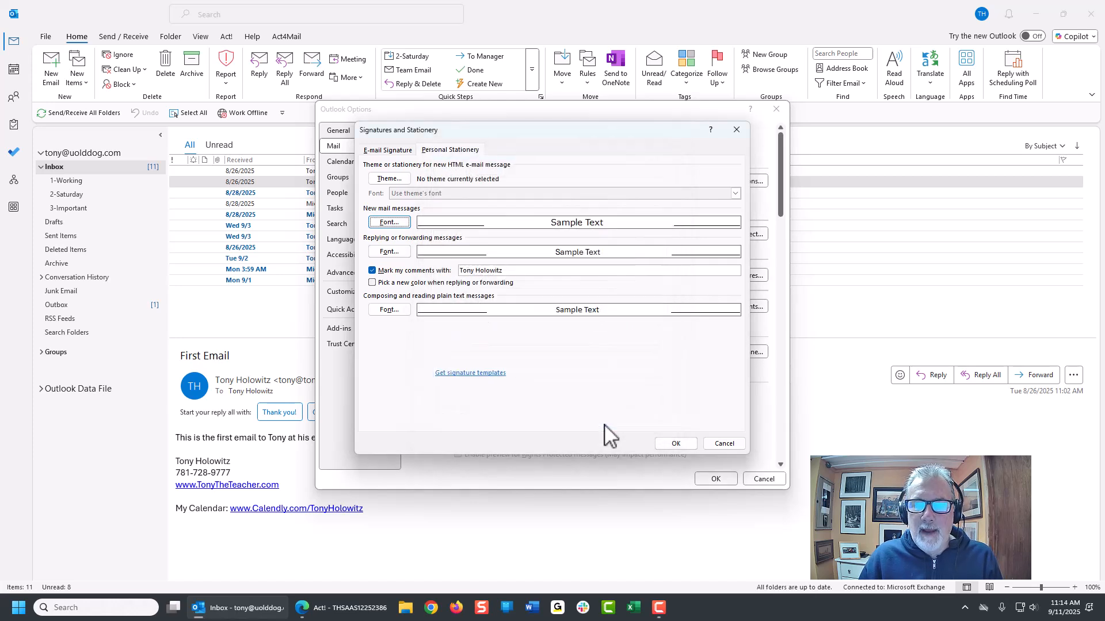
{"action": "left_click", "coordinate": [672, 443]}
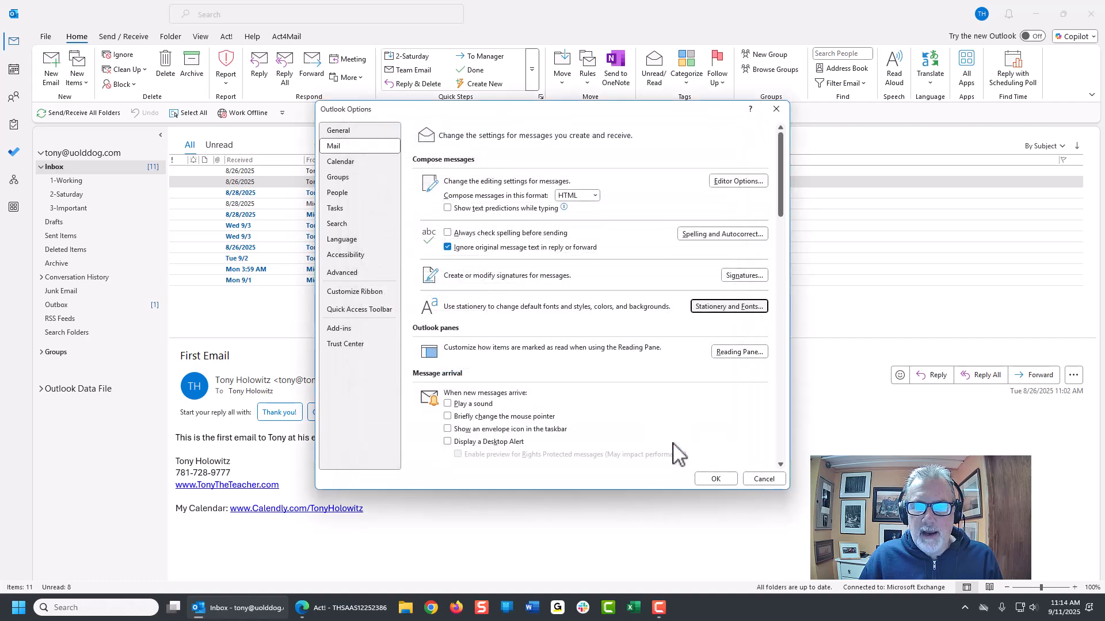
{"action": "left_click", "coordinate": [719, 478]}
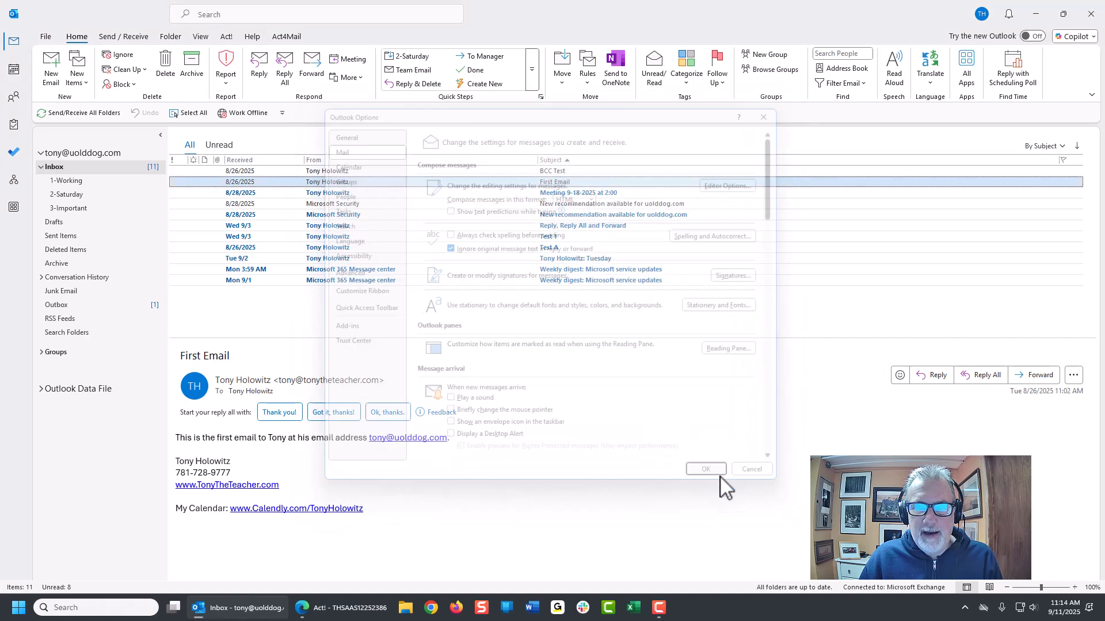
- Start a new email and enter a short test word in the body
{"action": "left_click", "coordinate": [51, 73]}
{"action": "left_click", "coordinate": [55, 213]}
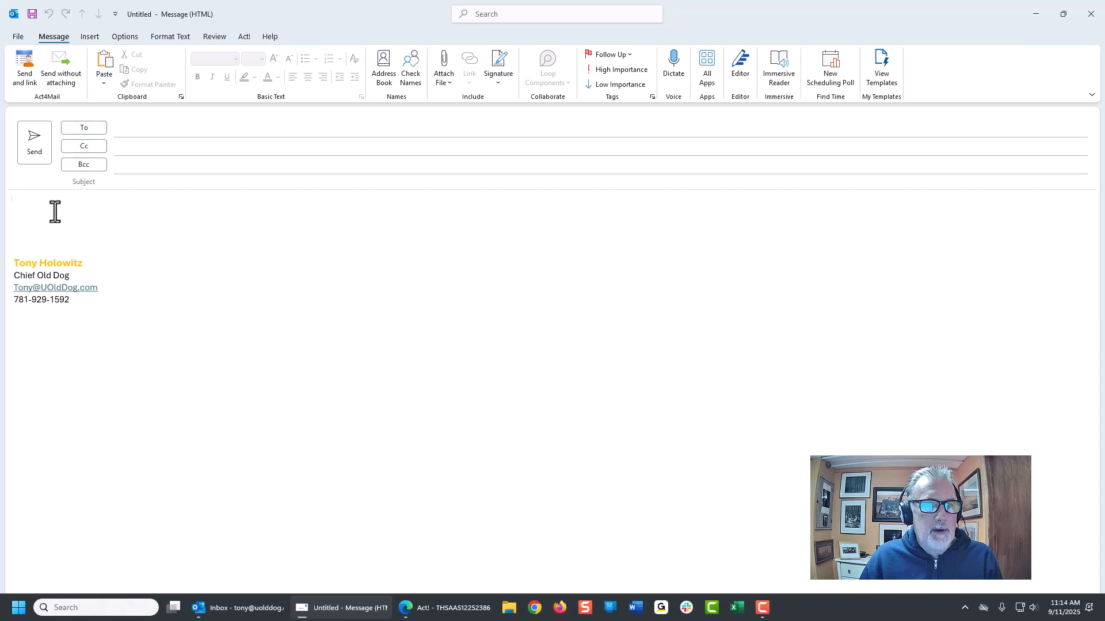
{"action": "type", "text": "tony"}
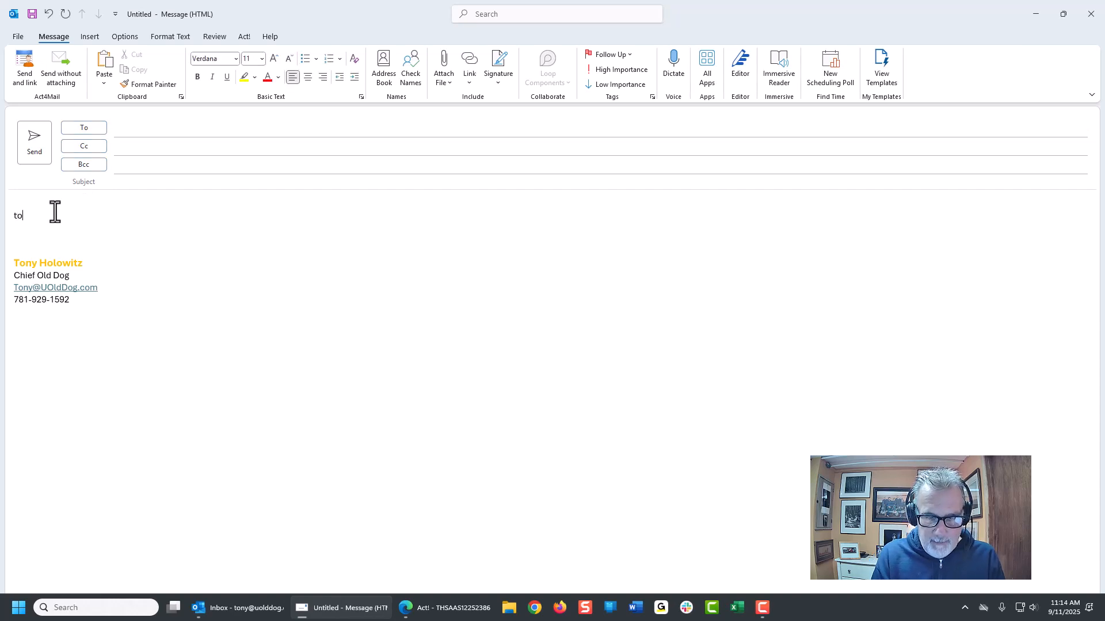